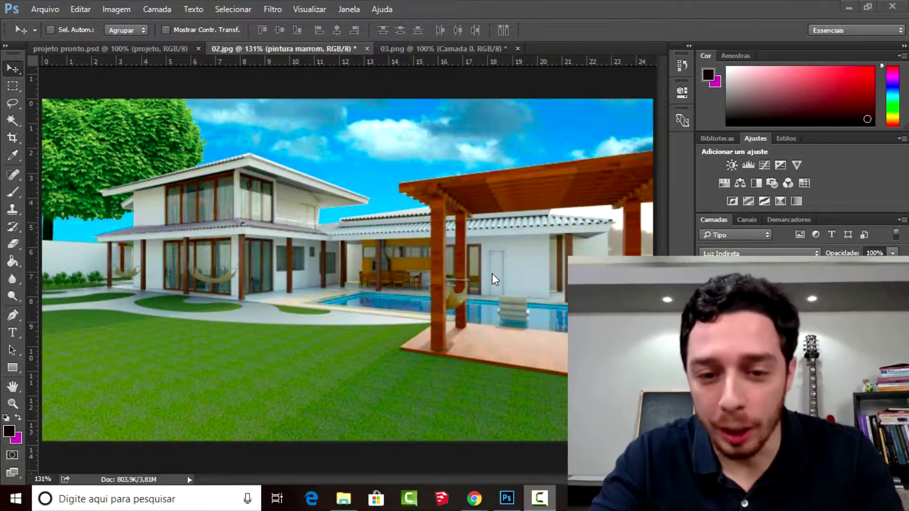
Zoom in on the pergola and the white back-wall door beside the pool in 02.jpg
scroll(505, 280, up, 1)
scroll(505, 280, up, 6)
scroll(504, 280, up, 1)
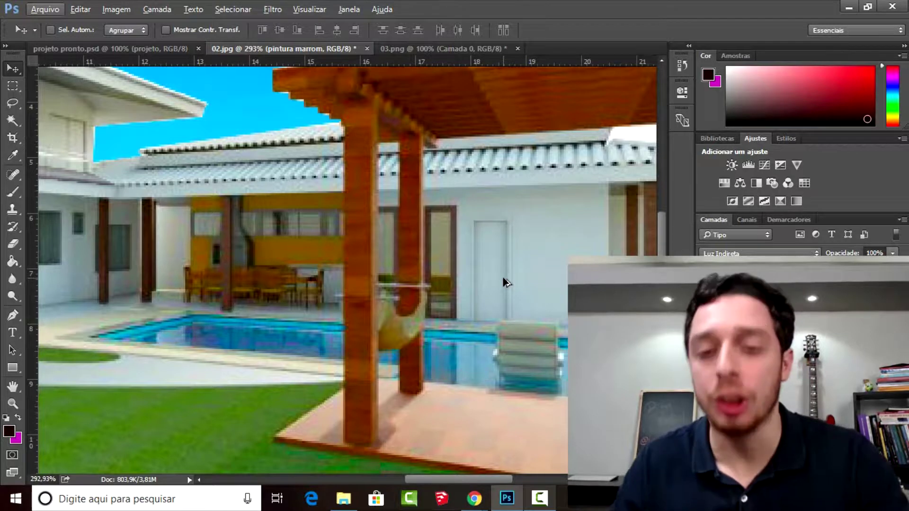
key(ctrl)
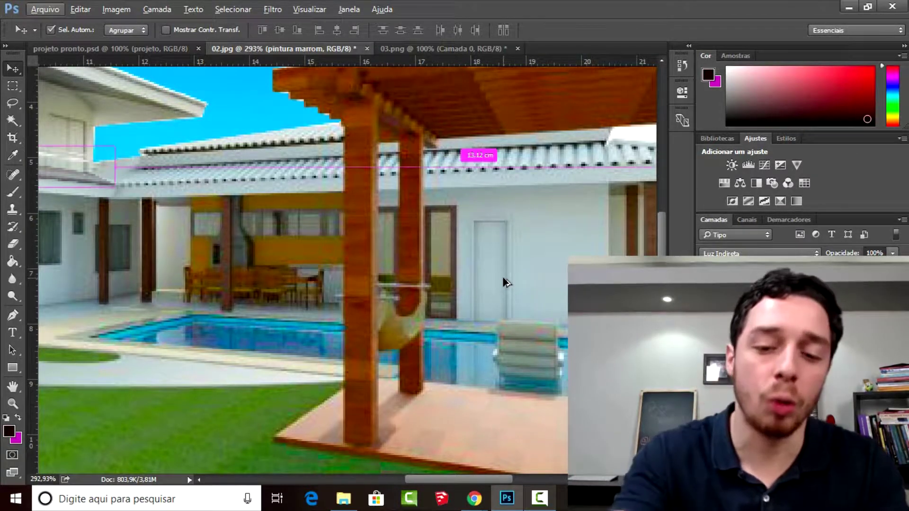
Open the wood texture 07.jpg, accept the missing-profile prompt, and drag it into the 02.jpg render
key(ctrl+o)
click(319, 191)
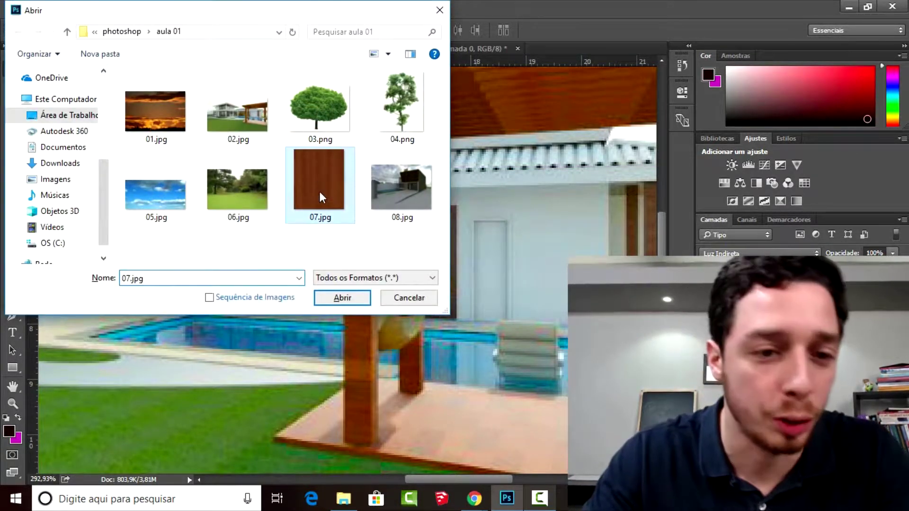
click(341, 298)
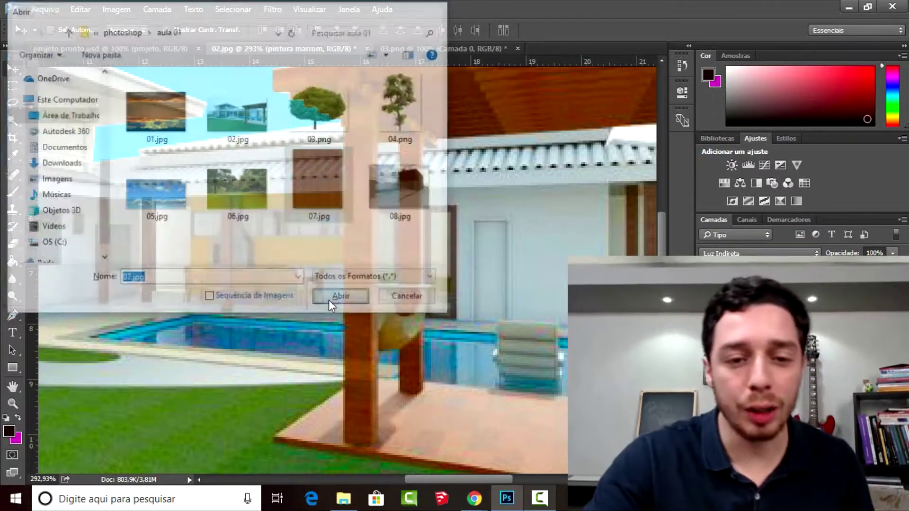
click(540, 254)
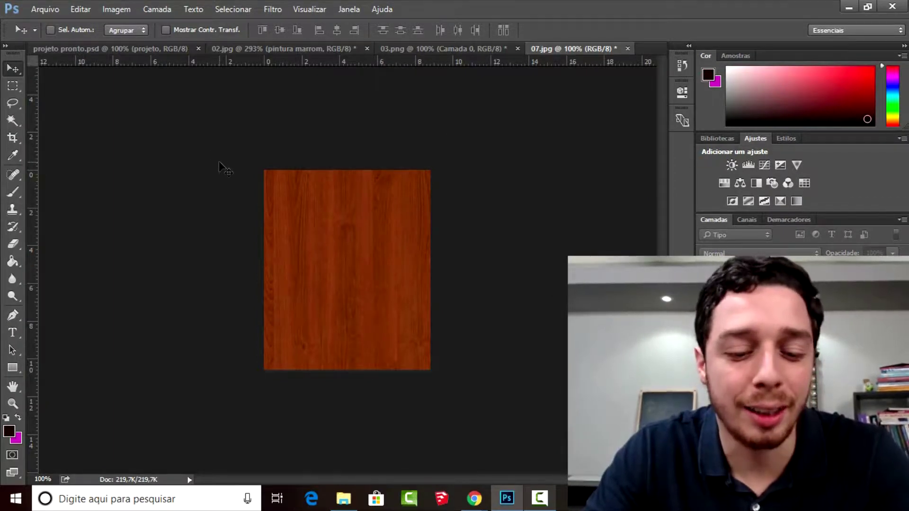
mouse_move(364, 260)
mouse_down()
mouse_move(362, 180)
mouse_move(422, 238)
mouse_up()
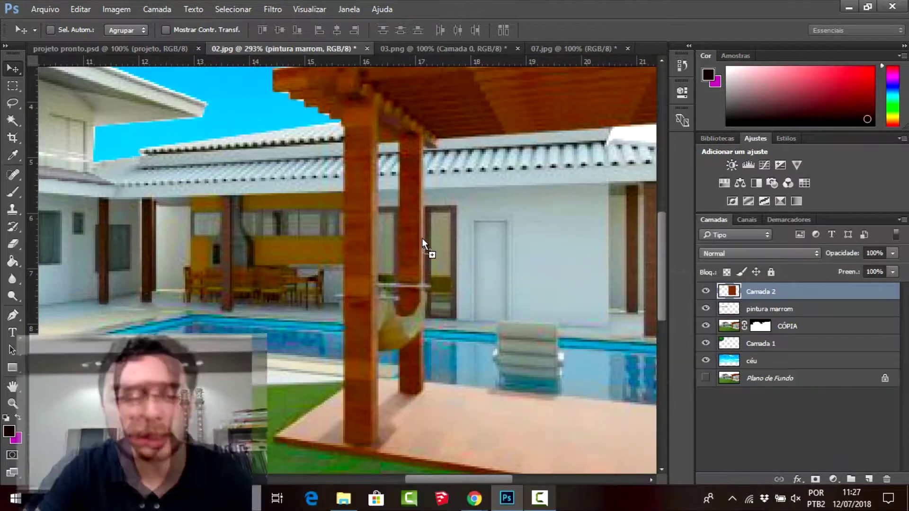
Rename the new wood layer Camada 2 to 'madeira'
alt+scroll(444, 265, down, 3)
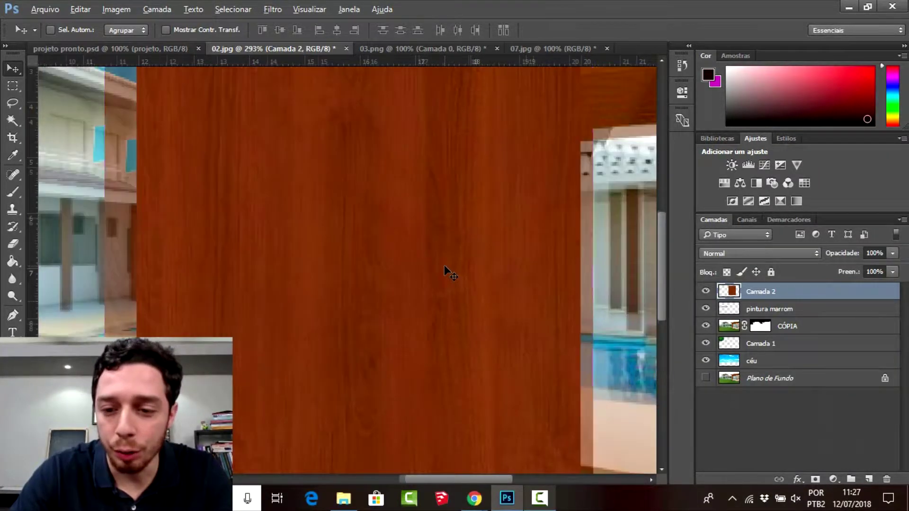
double_click(769, 292)
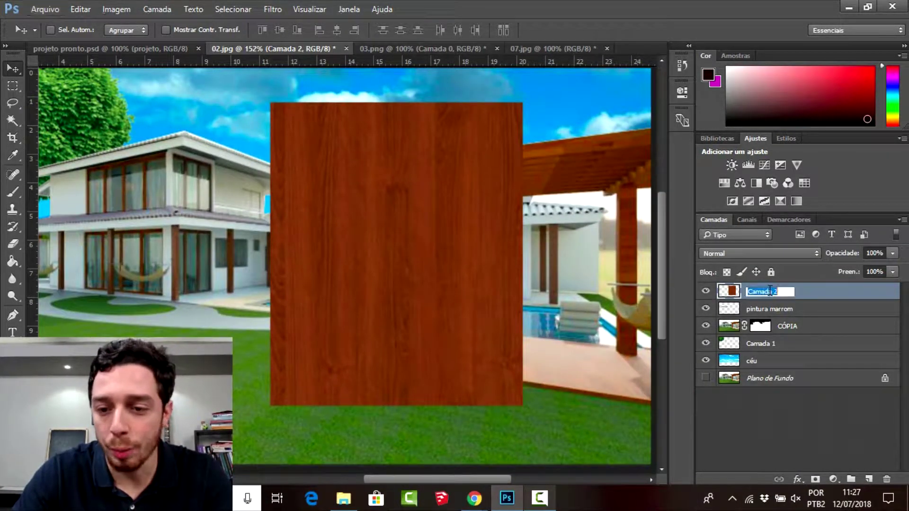
text(madeira)
key(Return)
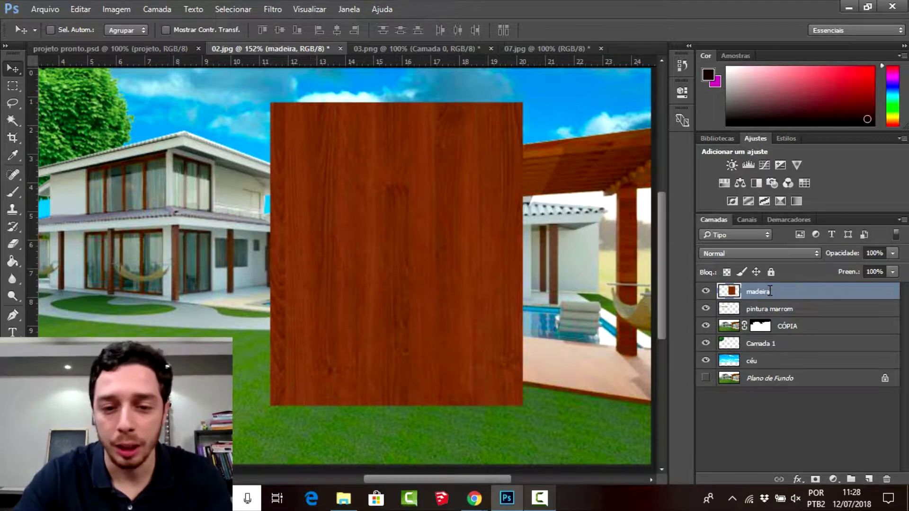
key(ctrl+t)
Scale the madeira wood texture down to 24% and position it over the back-wall door
mouse_move(523, 100)
mouse_down()
mouse_move(348, 306)
mouse_move(455, 280)
mouse_up()
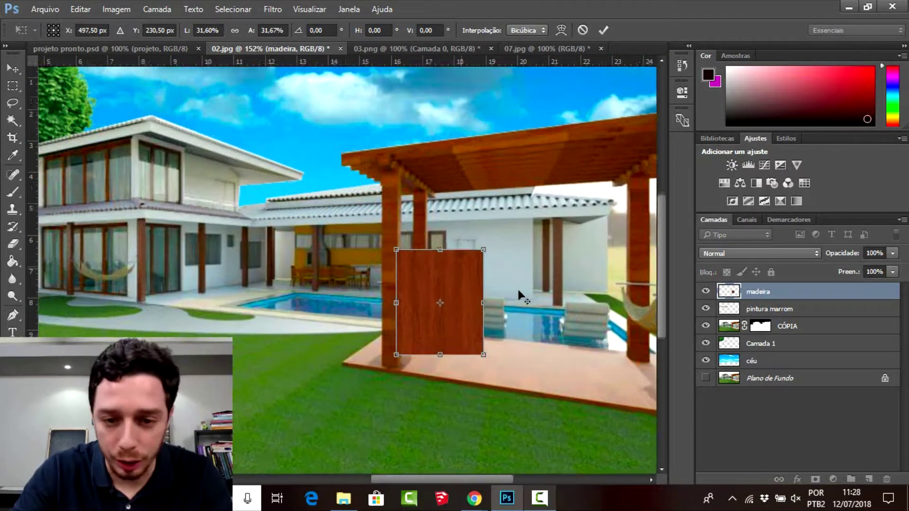
scroll(519, 294, up, 3)
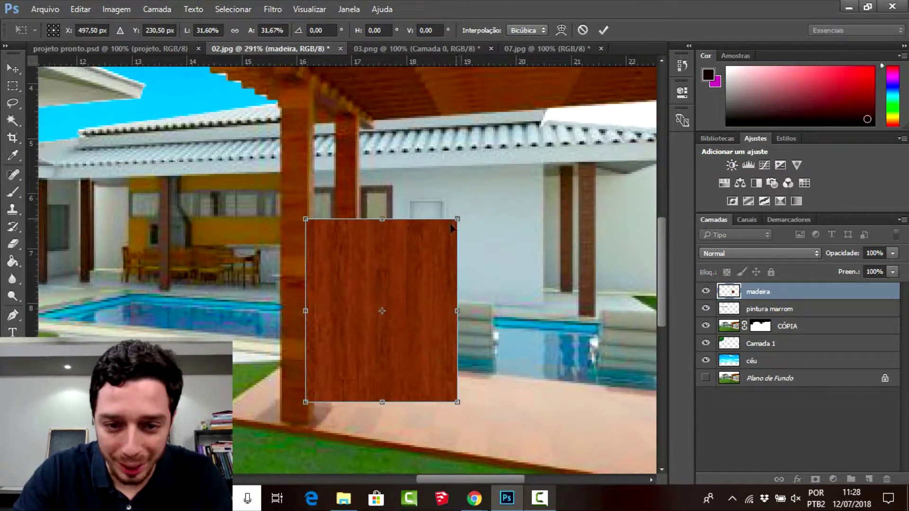
drag(458, 219, 420, 260)
mouse_move(398, 300)
mouse_down()
mouse_move(423, 239)
mouse_move(473, 251)
mouse_move(580, 225)
mouse_up()
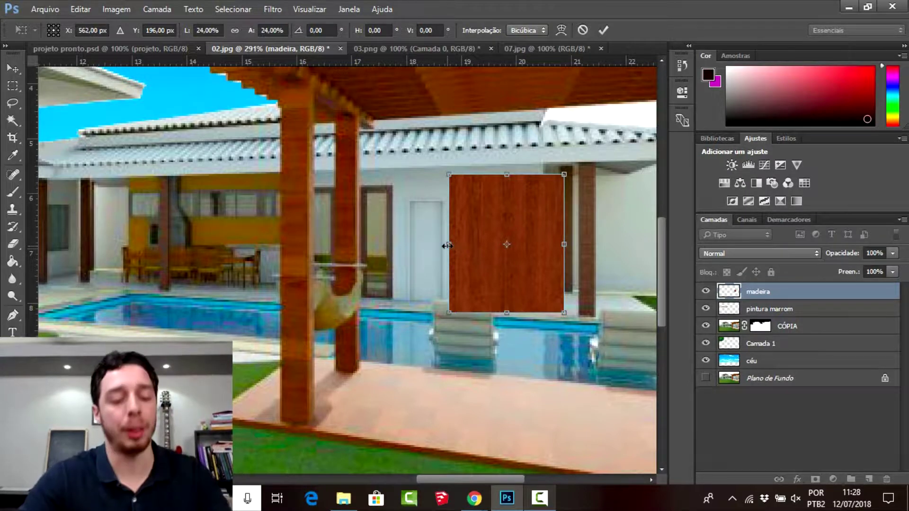
scroll(457, 268, up, 1)
scroll(457, 268, up, 2)
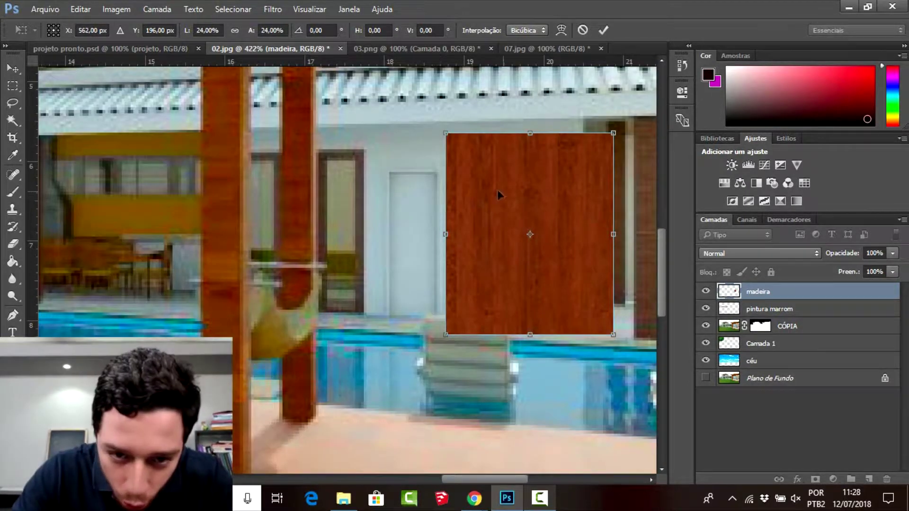
drag(503, 194, 450, 201)
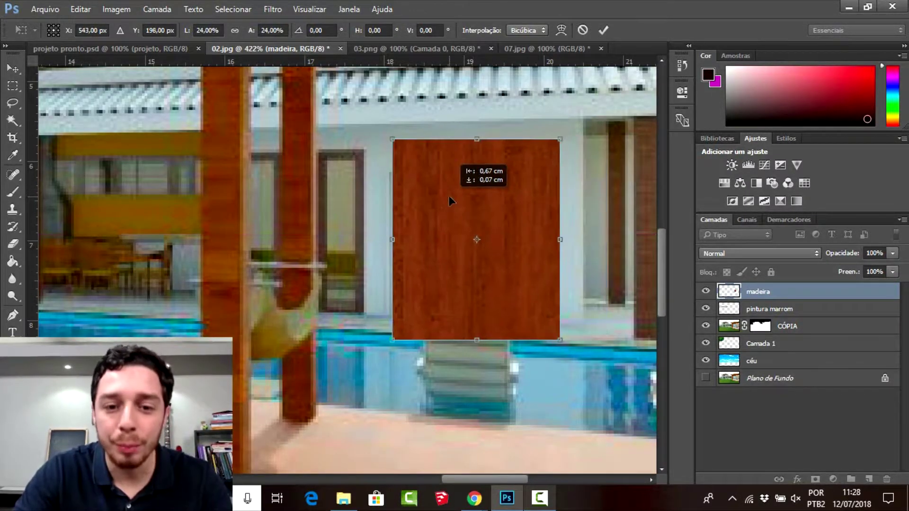
drag(449, 197, 444, 197)
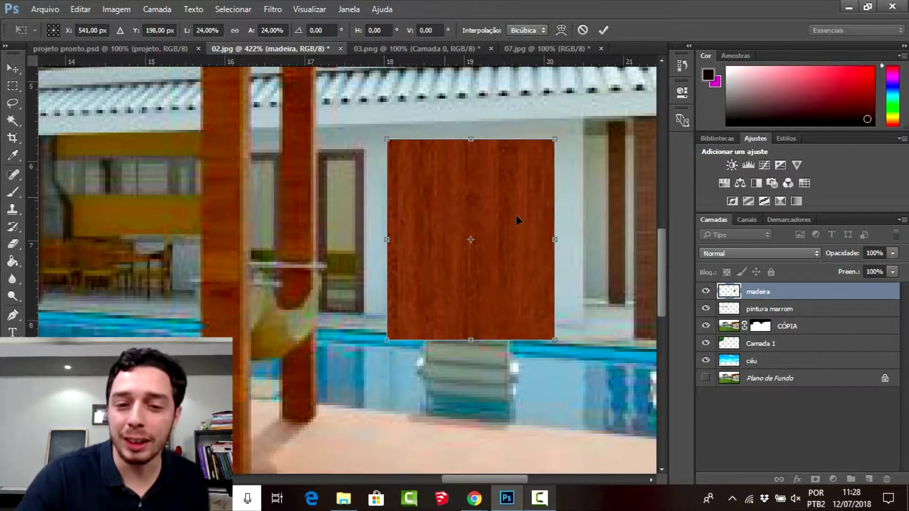
Set the madeira layer to Multiplicação blend mode, nudge it left, and lower its opacity to 70%
click(766, 254)
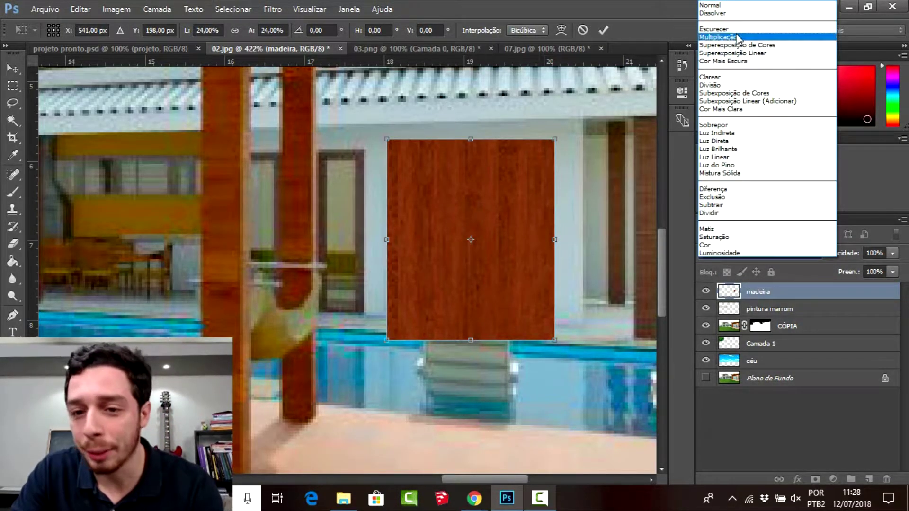
click(739, 40)
drag(495, 216, 461, 215)
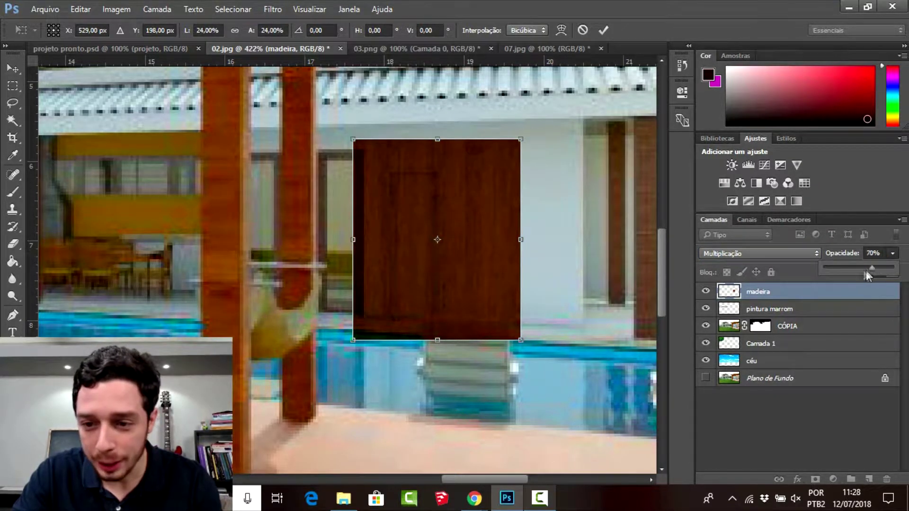
drag(865, 271, 857, 272)
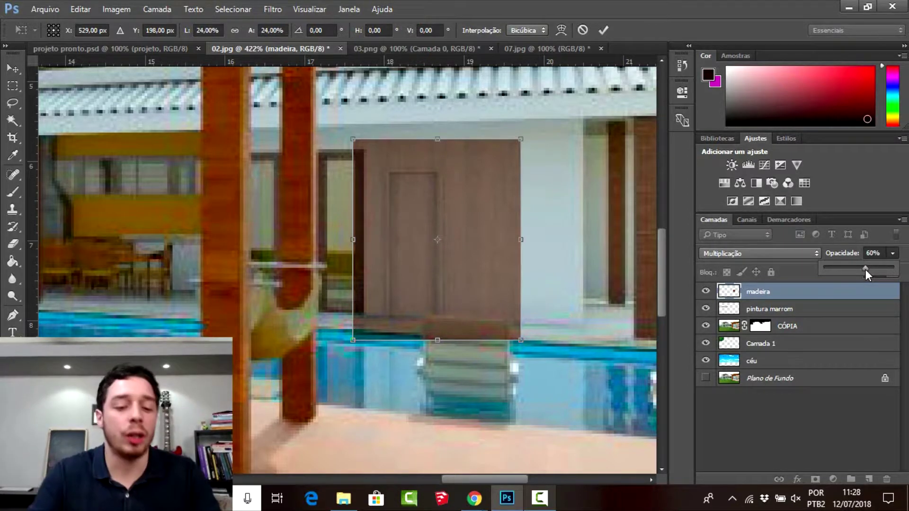
Bring the wood patch's left and right sides in to match the door's width
scroll(481, 239, up, 1)
scroll(437, 234, up, 1)
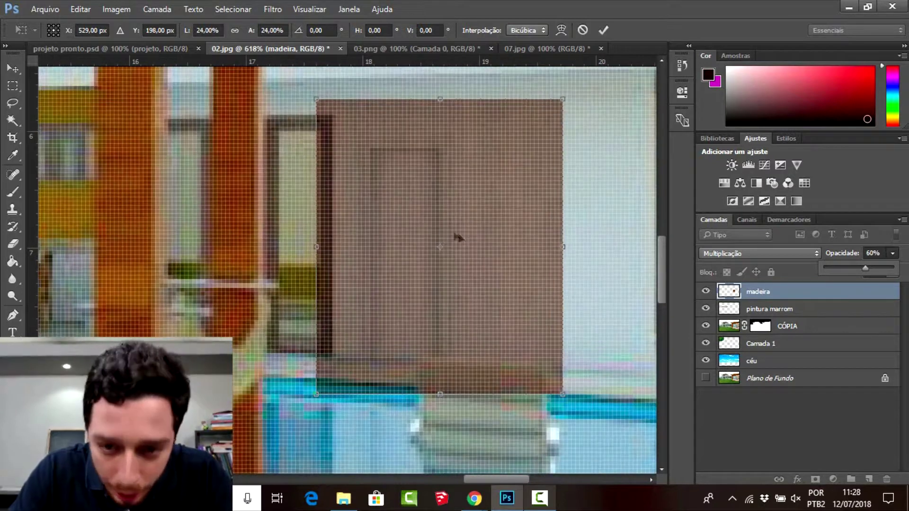
scroll(459, 237, up, 2)
drag(595, 251, 438, 239)
drag(275, 251, 329, 249)
drag(437, 250, 450, 252)
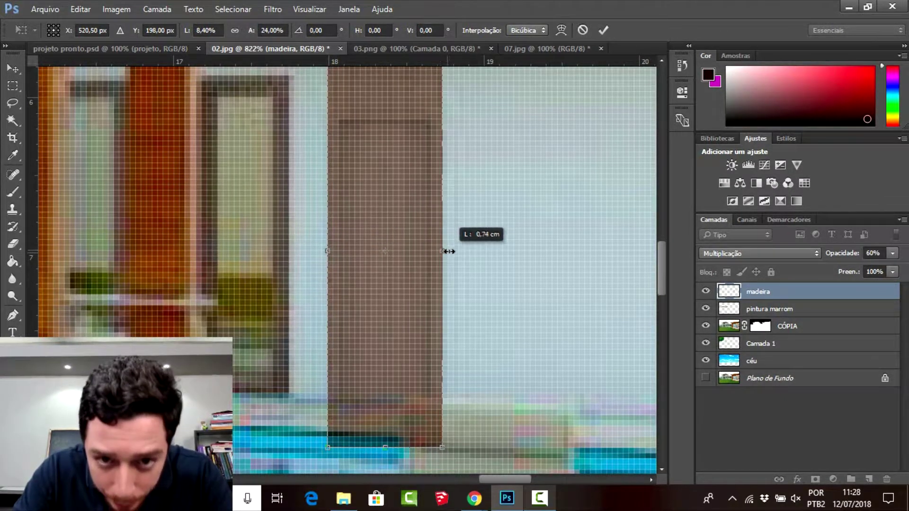
Align the wood's top and bottom edges with the door, commit the transform, and fit the view
scroll(449, 251, down, 1)
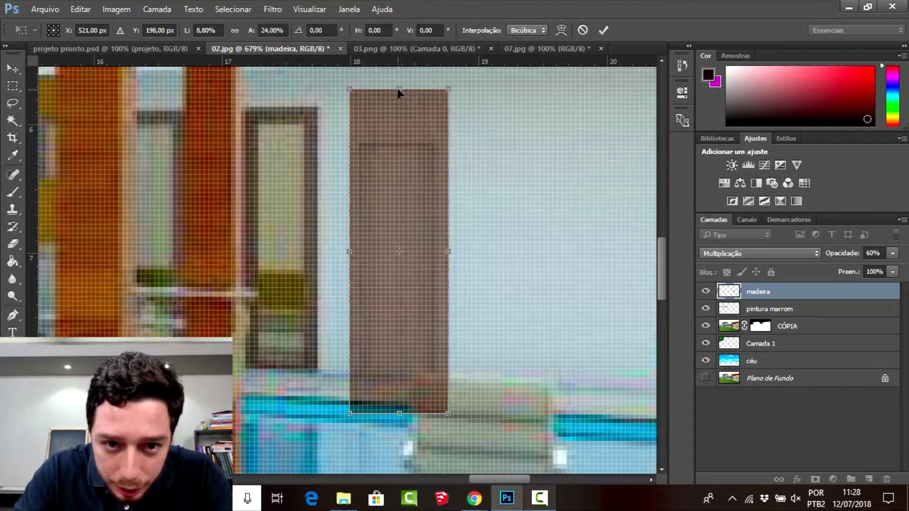
drag(400, 88, 399, 138)
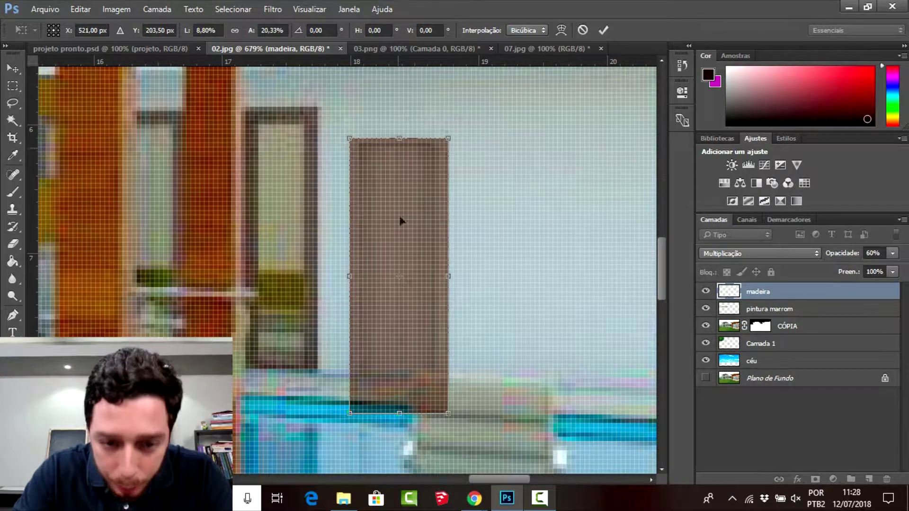
mouse_move(399, 413)
mouse_down()
mouse_move(403, 355)
mouse_move(403, 378)
mouse_up()
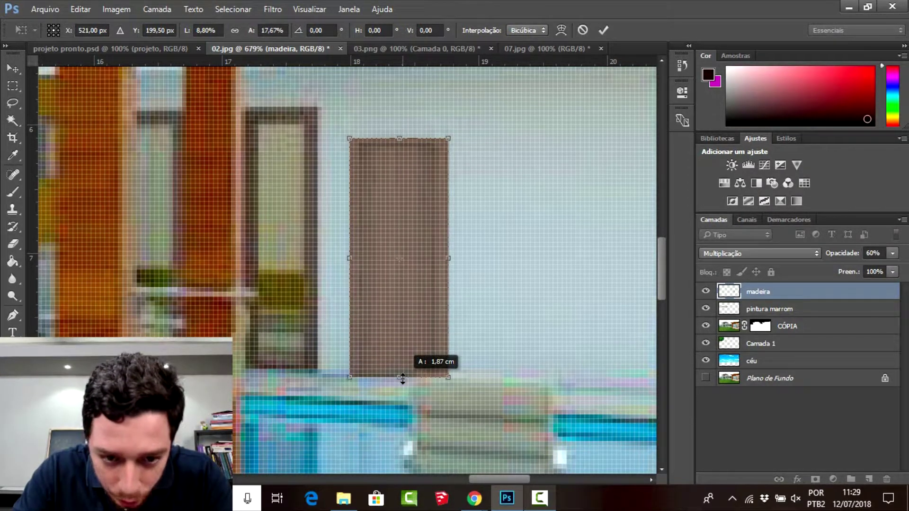
click(603, 31)
key(ctrl+0)
Trim the wooden door patch slightly from the right with Free Transform and commit
alt+scroll(582, 282, up, 5)
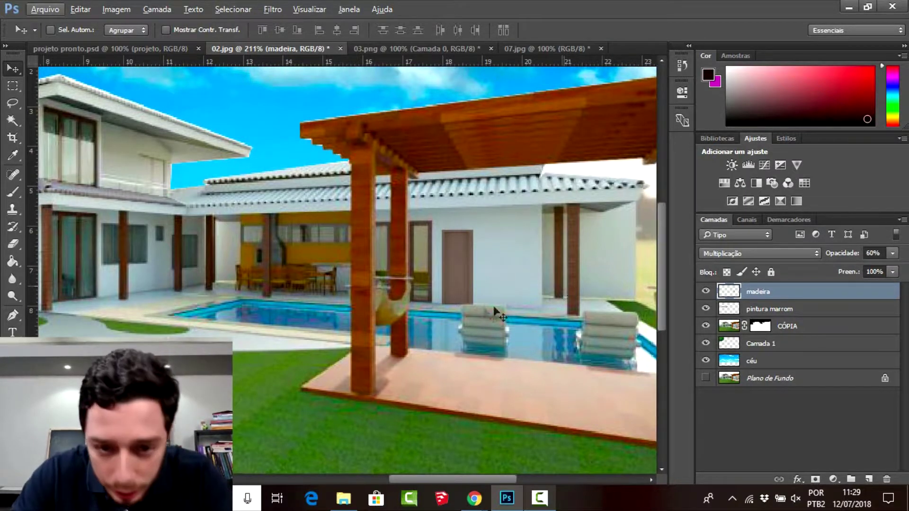
alt+scroll(464, 290, up, 1)
alt+scroll(463, 290, up, 3)
key(ctrl+t)
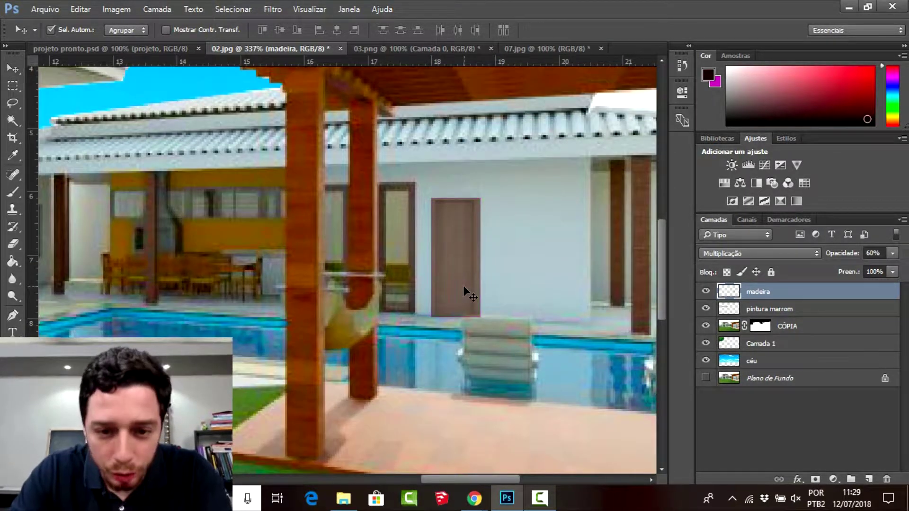
drag(480, 258, 477, 258)
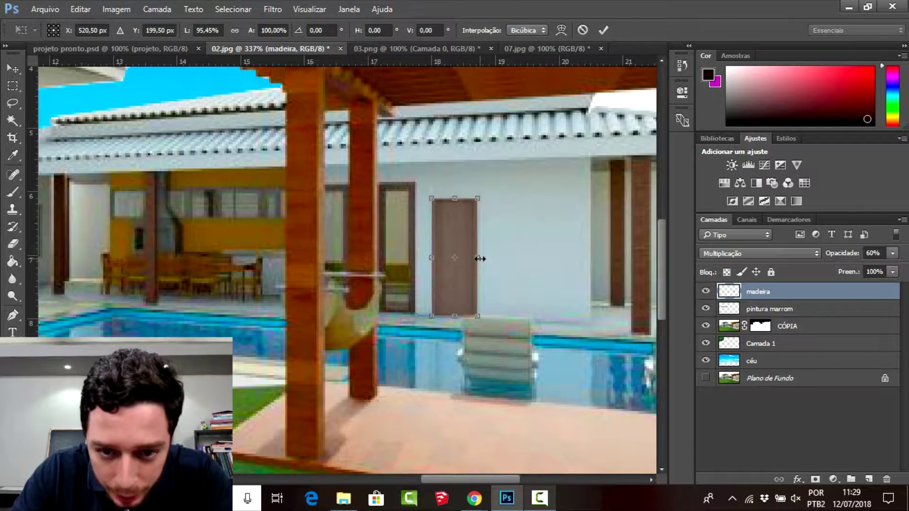
click(602, 31)
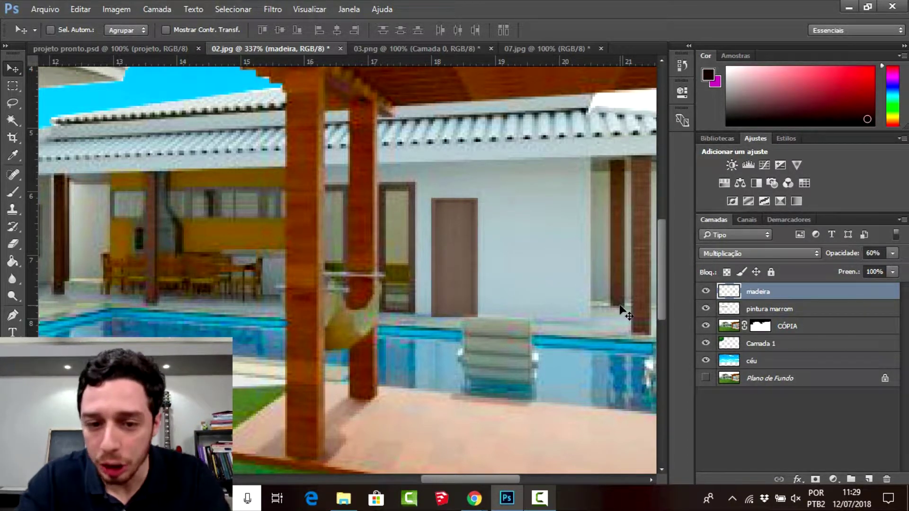
Set the madeira layer opacity to 76% and fit the whole render on screen
click(892, 255)
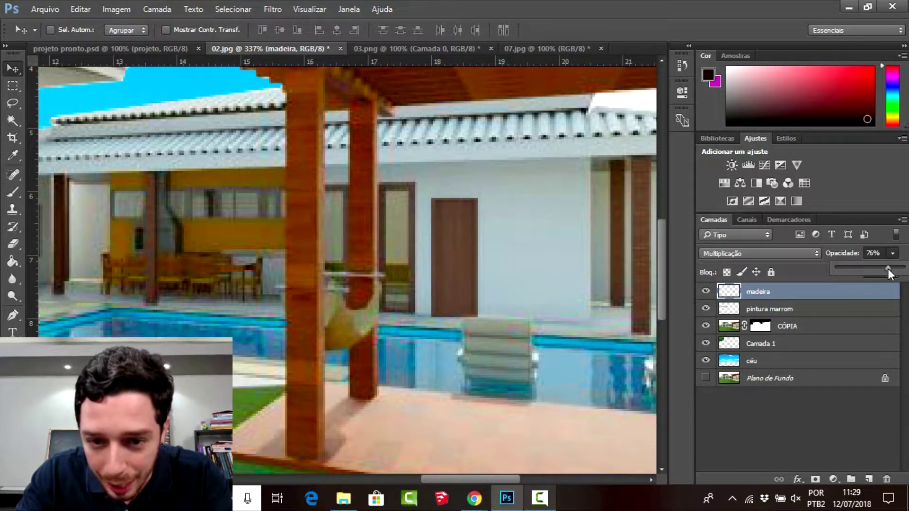
click(11, 73)
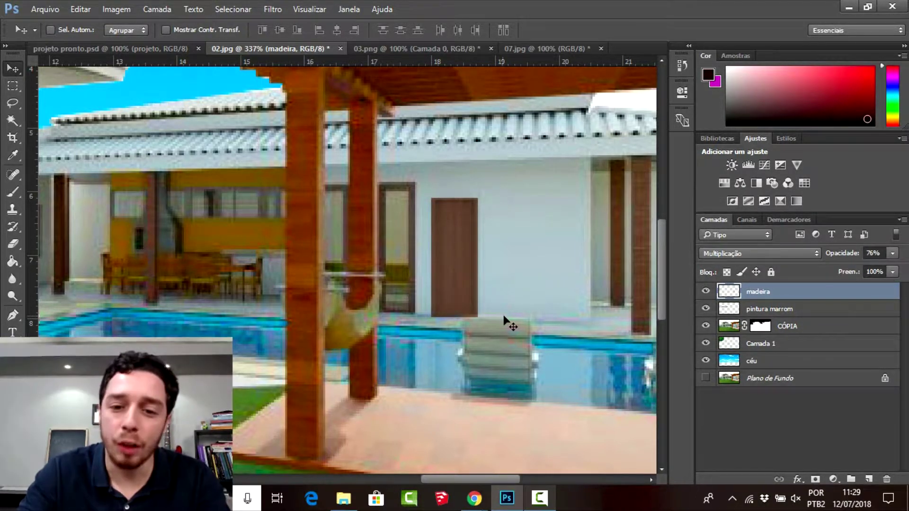
key(ctrl+0)
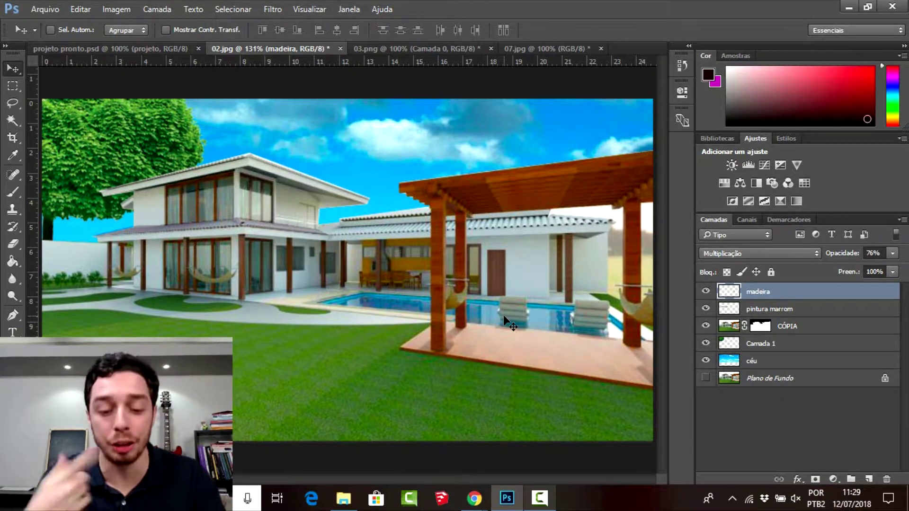
Open the 04.png tree cut-out, assign the Adobe RGB profile, and drag the tree into 02.jpg
key(ctrl+o)
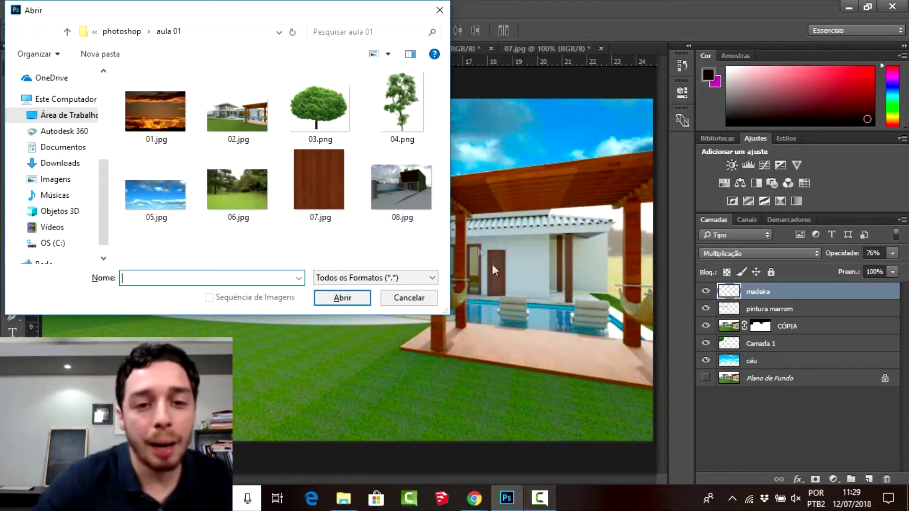
click(421, 128)
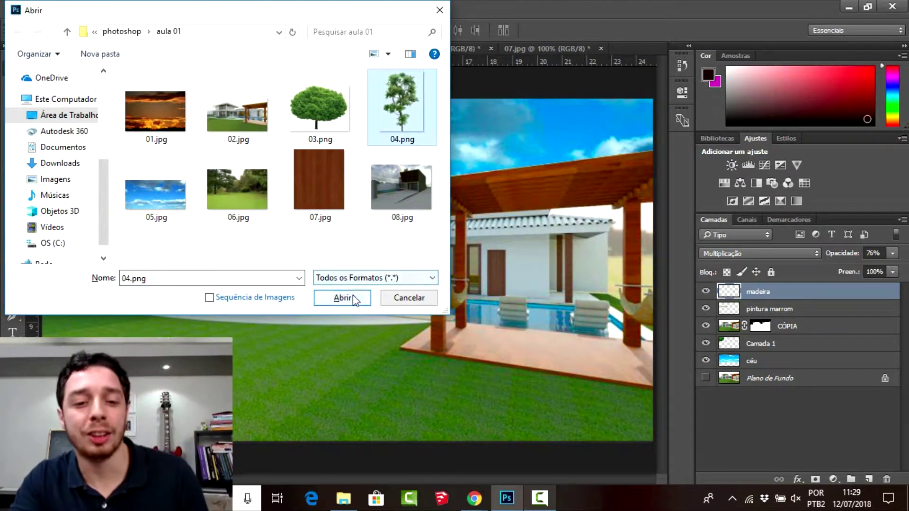
click(343, 298)
click(533, 255)
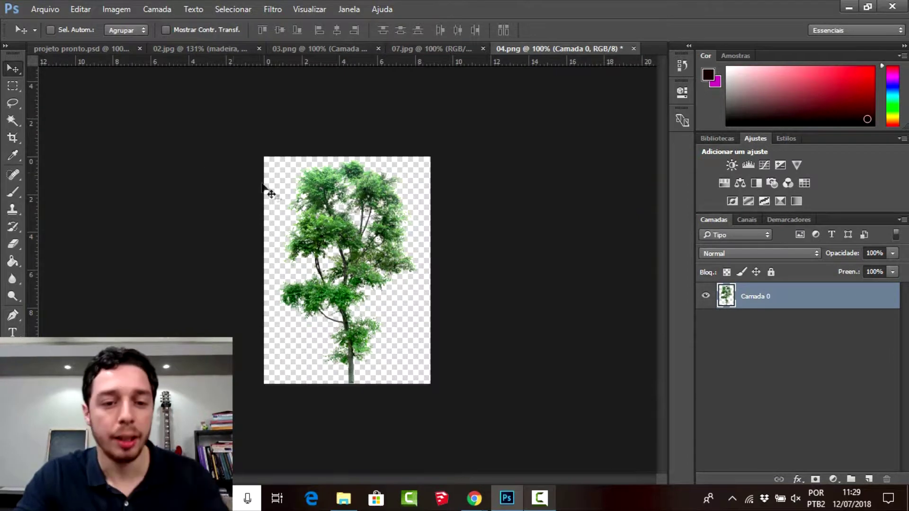
mouse_move(264, 189)
mouse_down()
mouse_move(204, 47)
mouse_move(144, 289)
mouse_move(180, 204)
mouse_up()
Scale the tree to about 16% and set it against the left garden wall
key(ctrl+t)
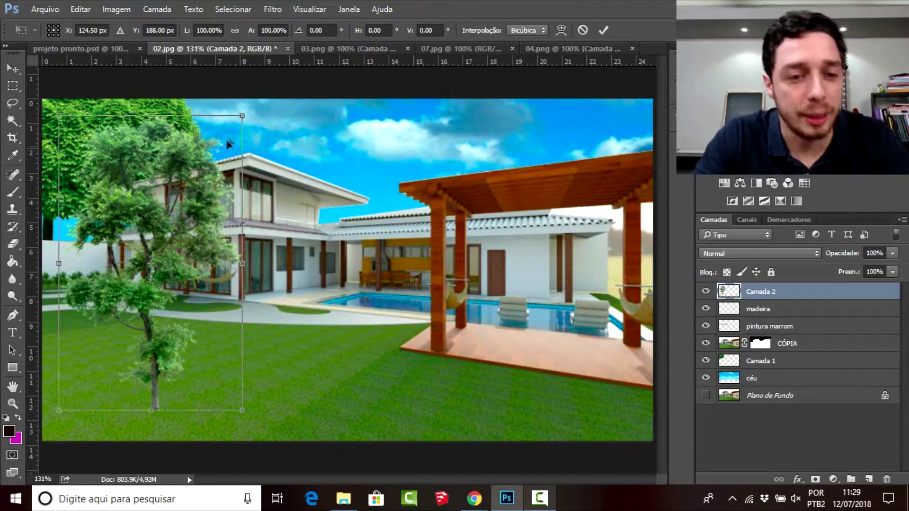
drag(243, 112, 94, 326)
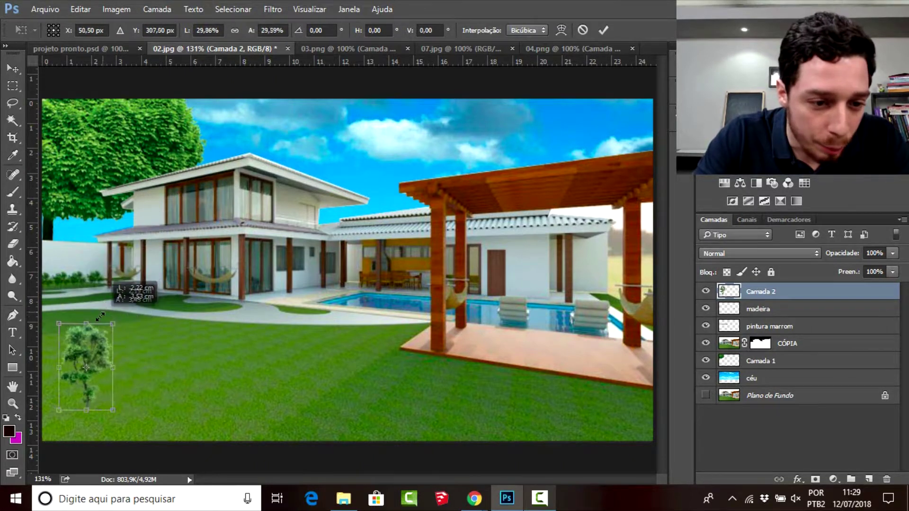
mouse_move(82, 355)
mouse_down()
mouse_move(67, 252)
mouse_move(76, 264)
mouse_up()
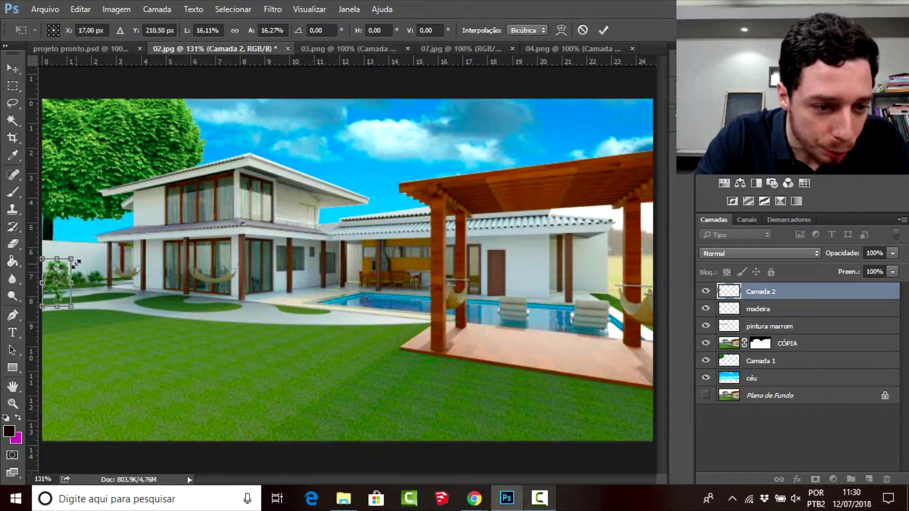
scroll(55, 291, up, 5)
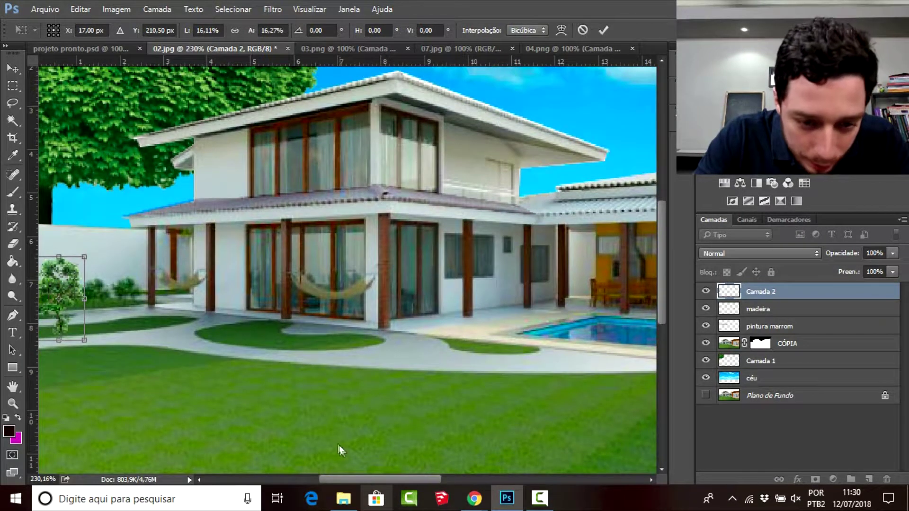
drag(350, 478, 322, 478)
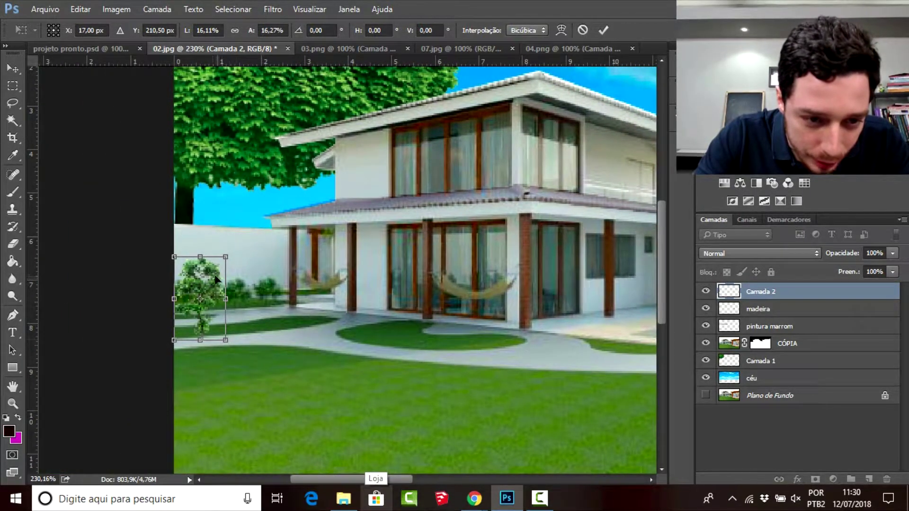
drag(214, 279, 215, 269)
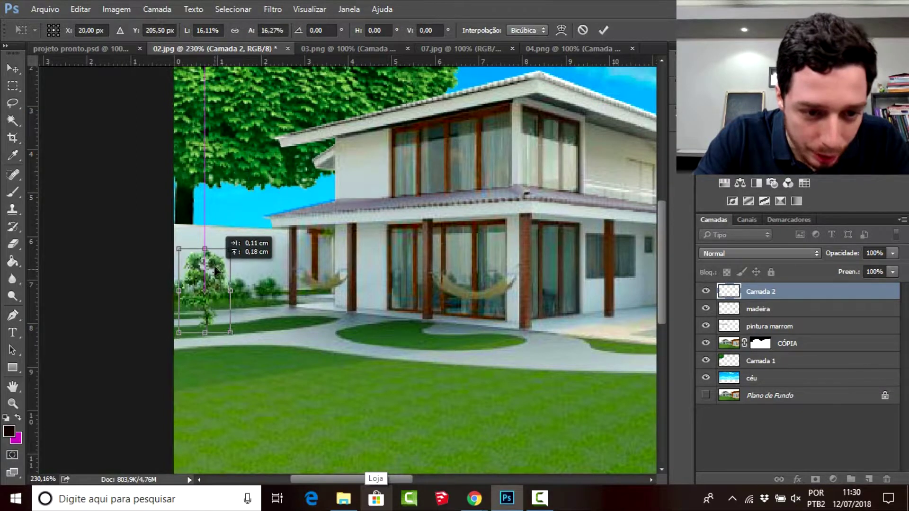
key(Up)
key(Up)
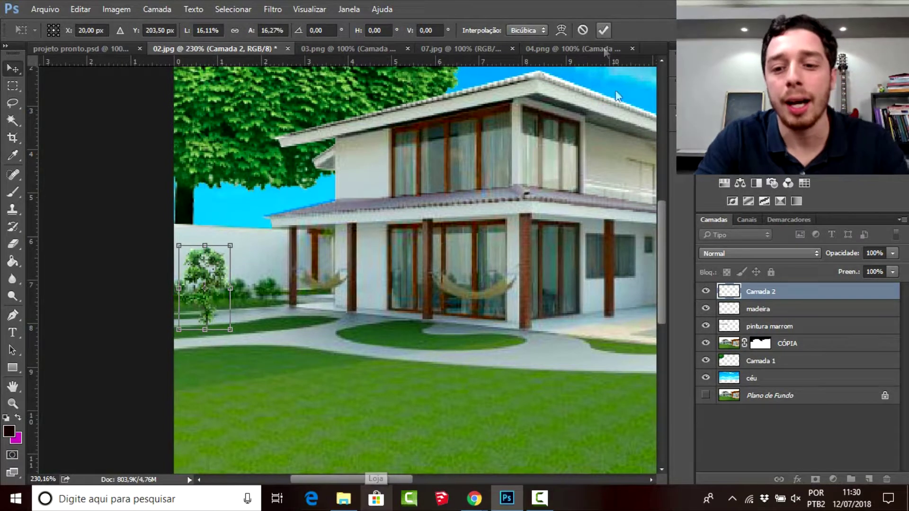
click(603, 30)
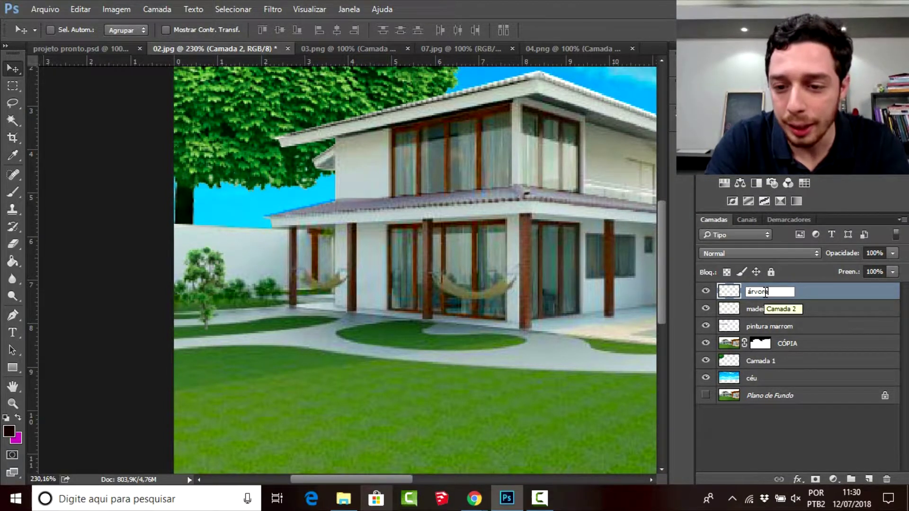
Confirm the tree layer name 'árvore', glance at the 04.png tab, and return to 02.jpg
key(Return)
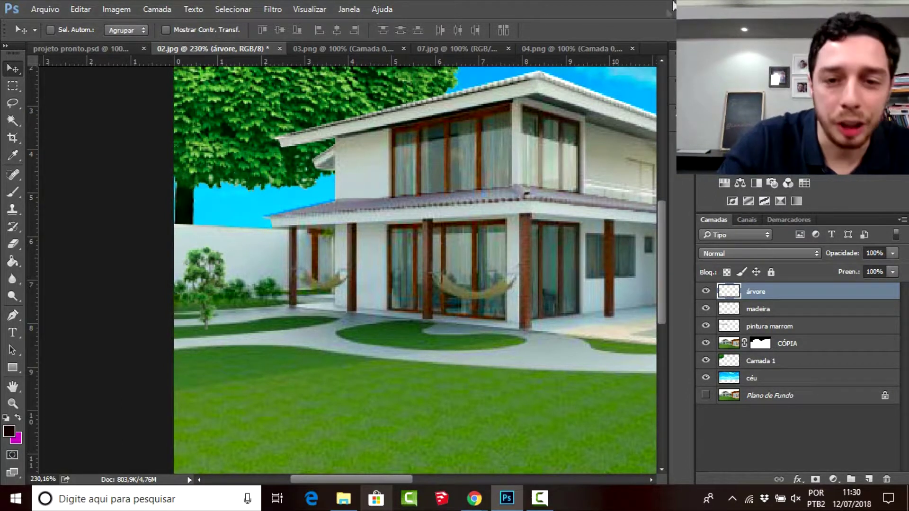
click(592, 50)
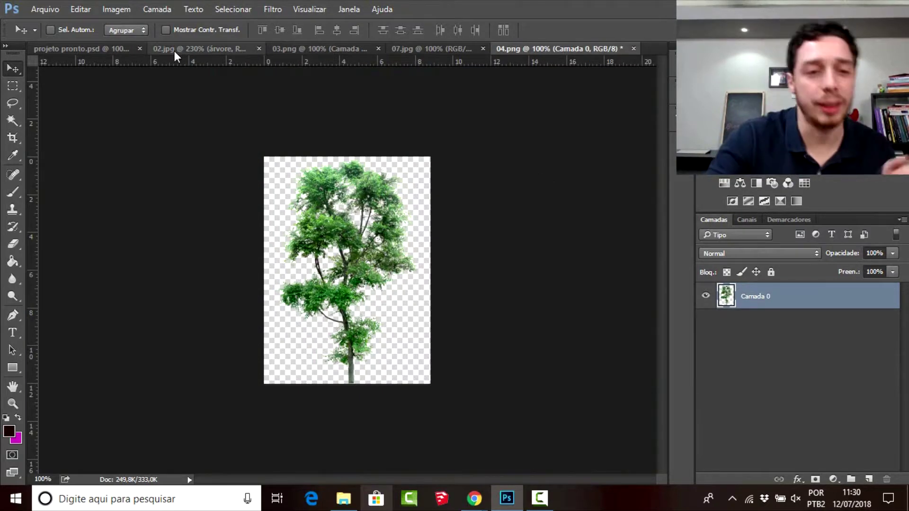
click(167, 48)
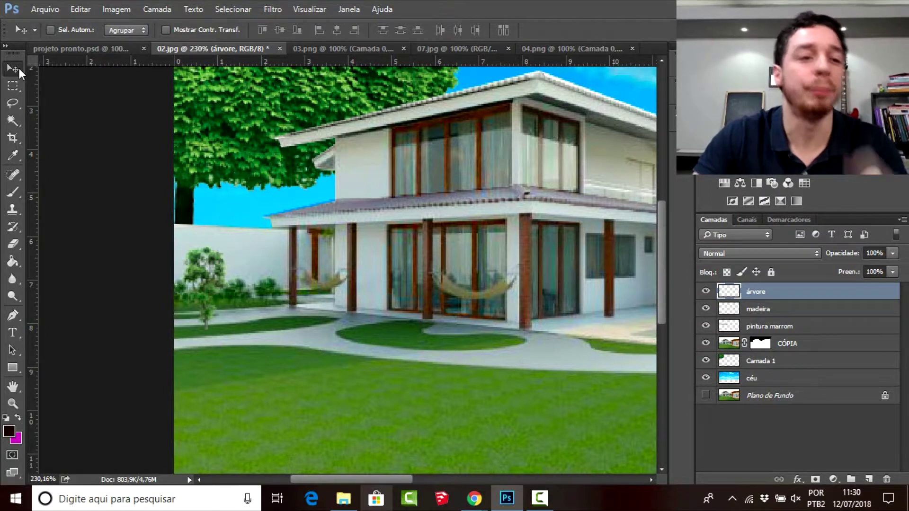
key(b)
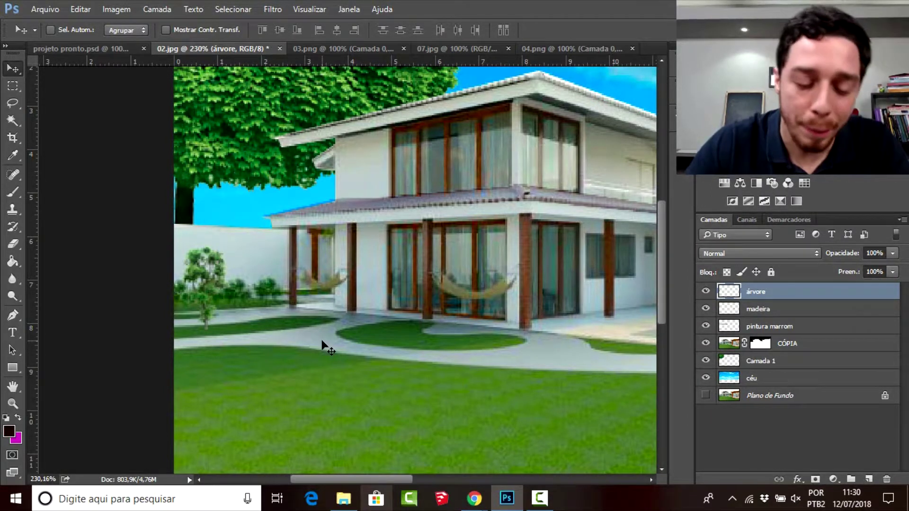
key(alt)
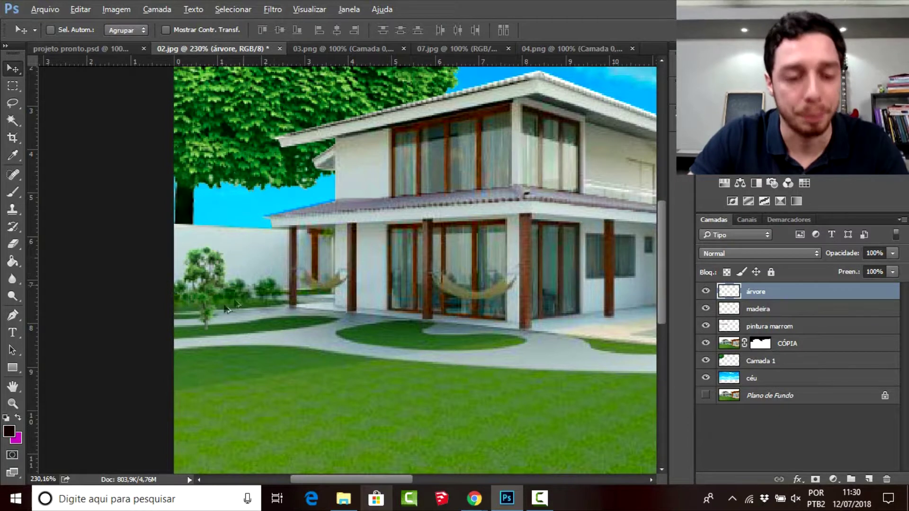
Duplicate the tree twice to the right, creating árvore copiar and árvore copiar 2 evenly spaced along the wall
drag(203, 306, 246, 305)
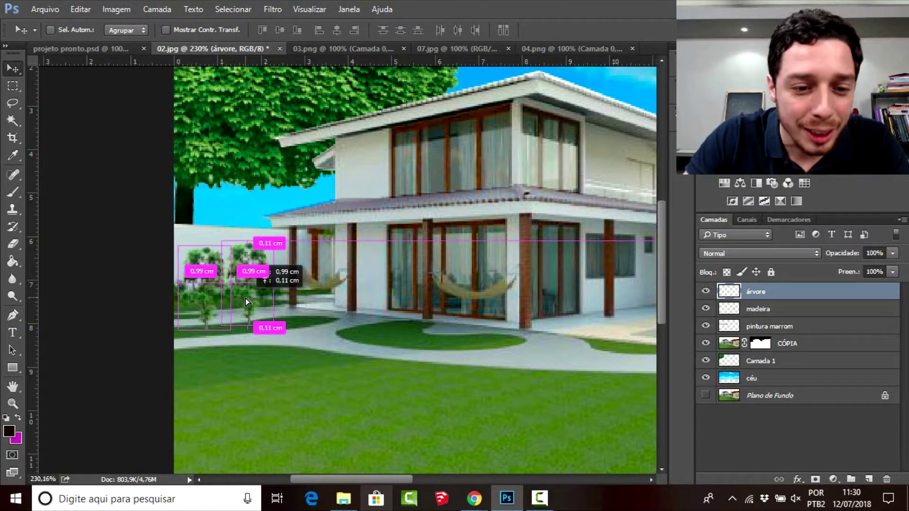
drag(245, 301, 292, 290)
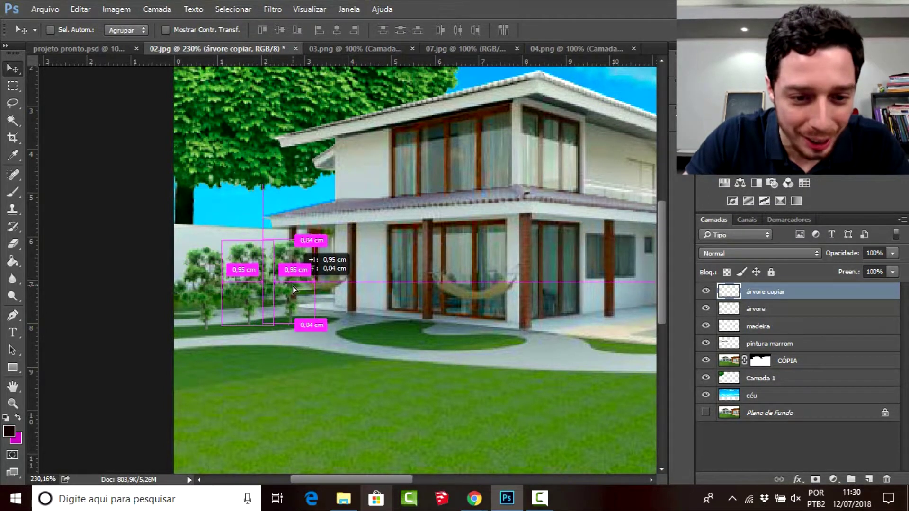
drag(292, 286, 291, 283)
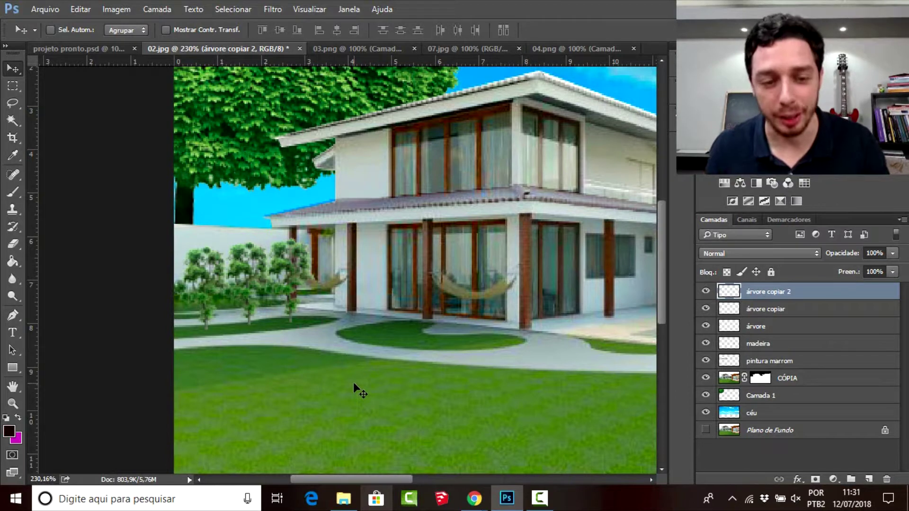
key(ctrl+0)
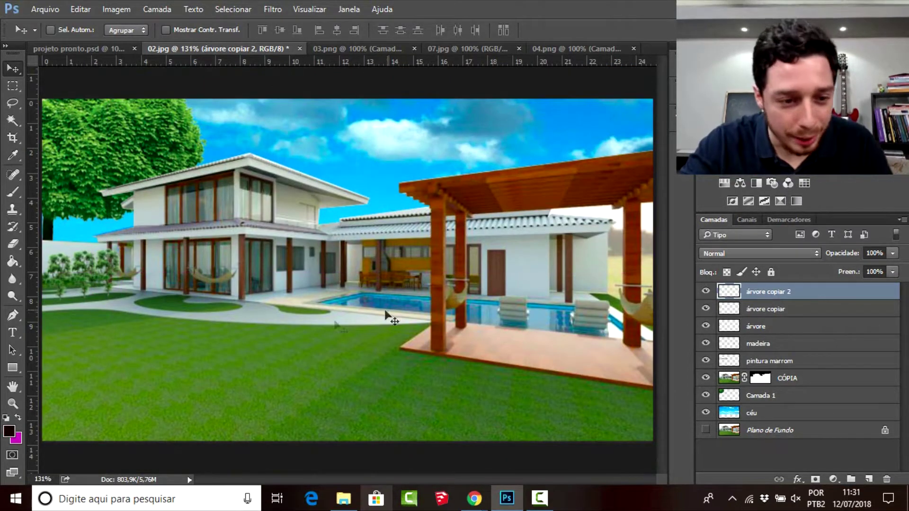
Shrink the third tree, árvore copiar 2, to about 88% and apply the transform
scroll(59, 269, up, 5)
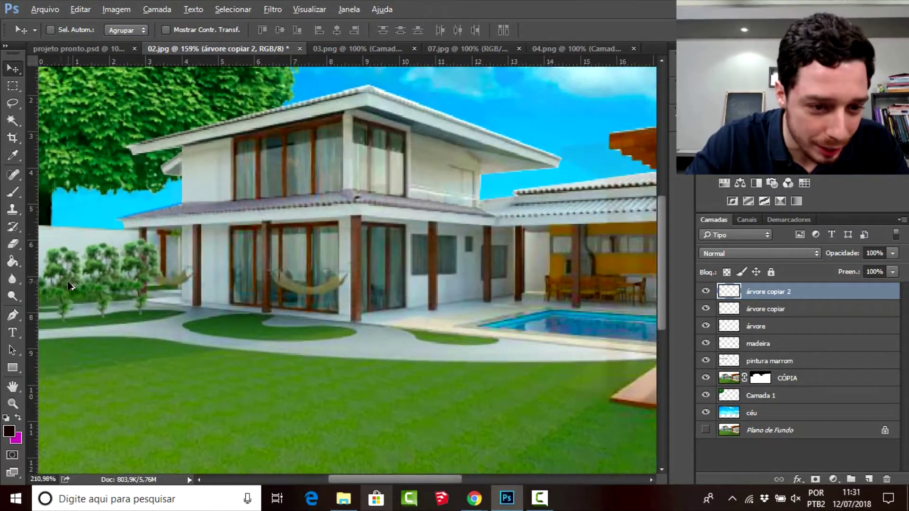
key(ctrl+t)
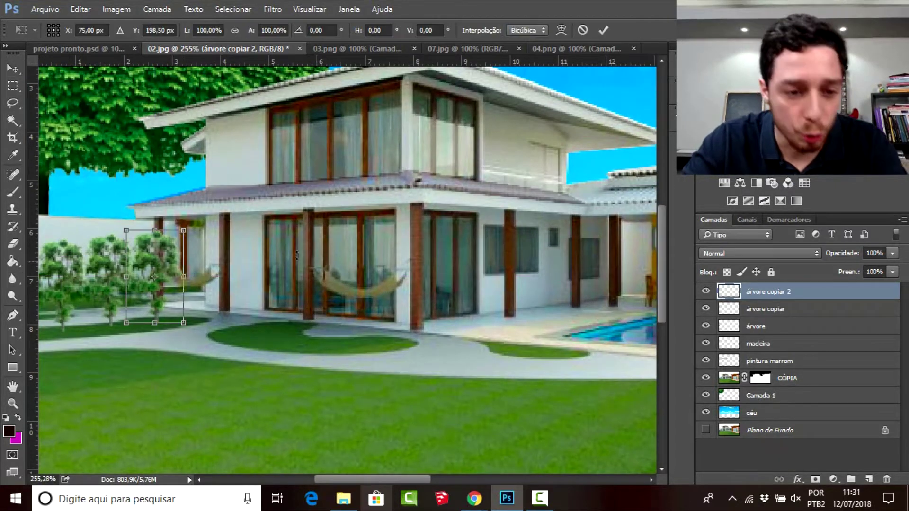
drag(183, 230, 176, 242)
click(602, 31)
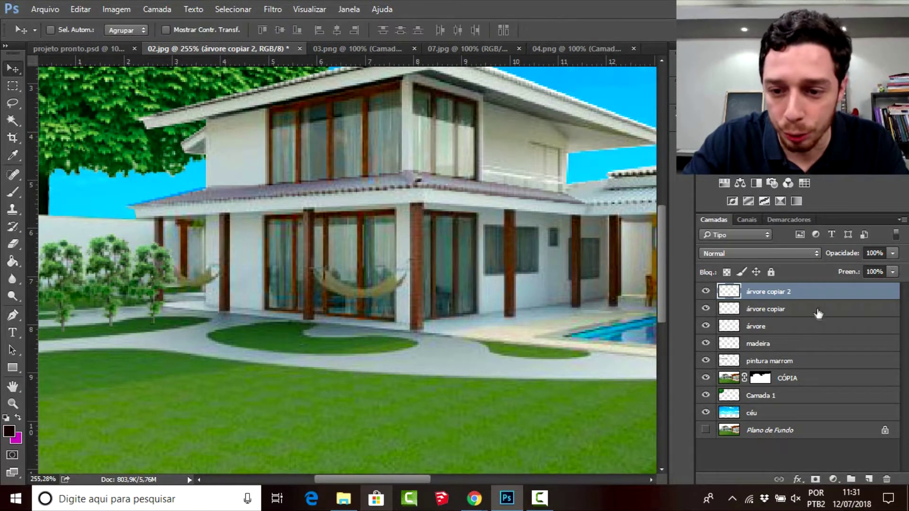
Shrink the second tree, árvore copiar, to about 94% and apply the transform
click(773, 310)
key(ctrl+t)
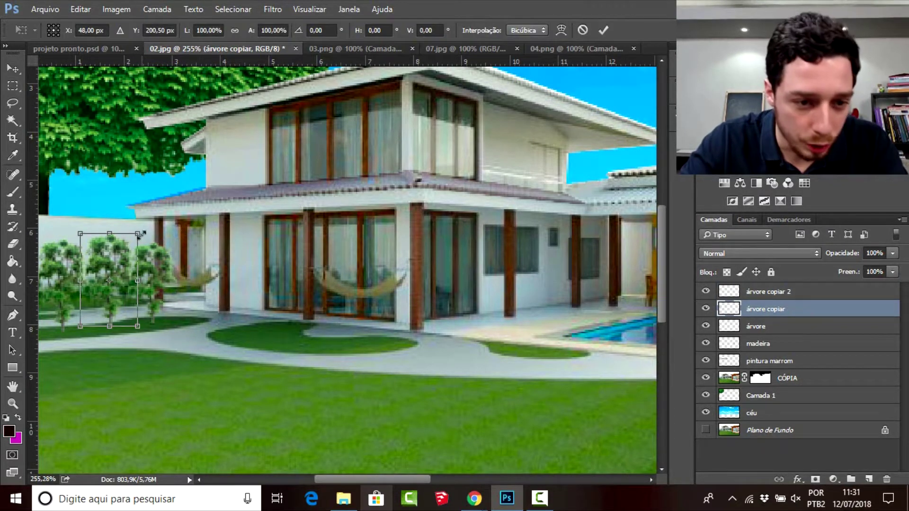
drag(141, 236, 135, 238)
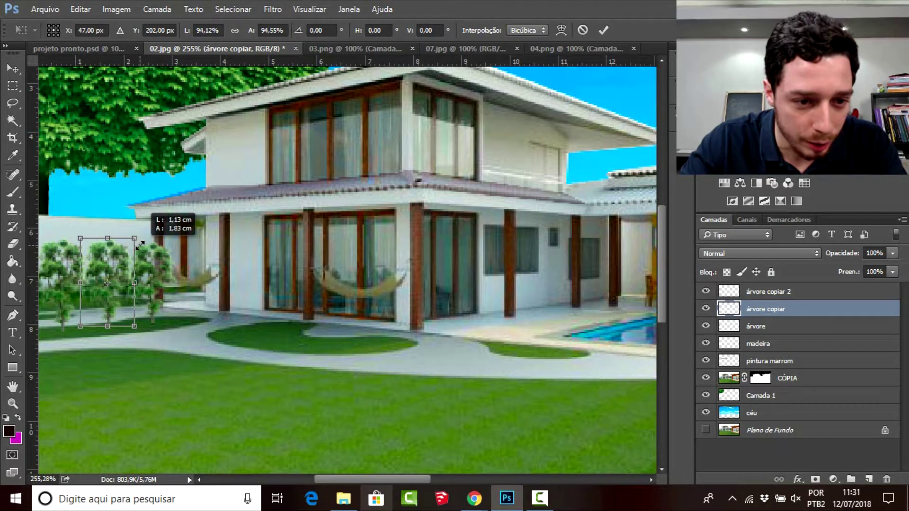
click(608, 29)
key(ctrl+0)
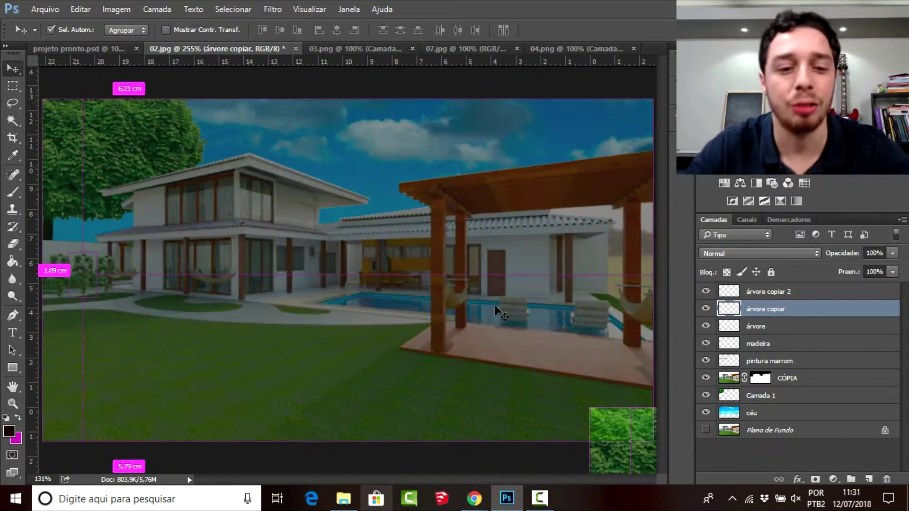